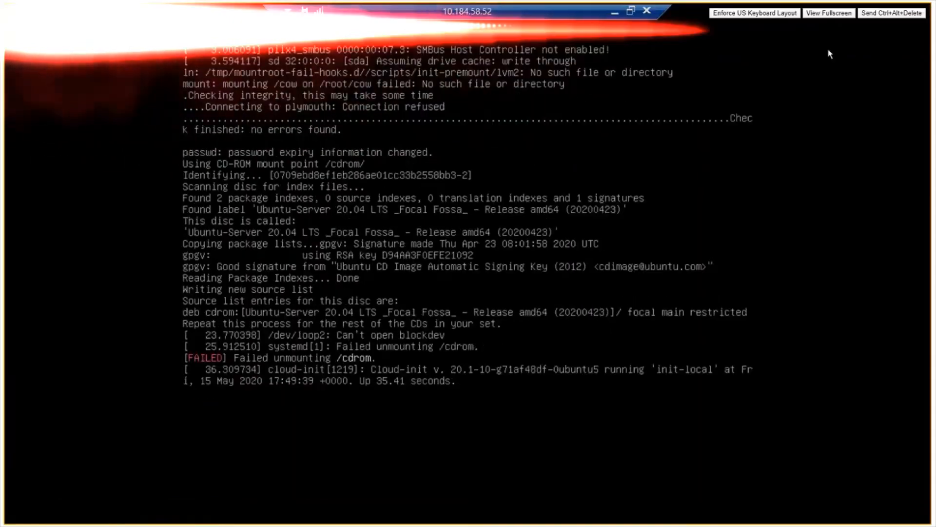
Switch the VMware remote console to full screen while the installer boots to the language list.
left_click(827, 49)
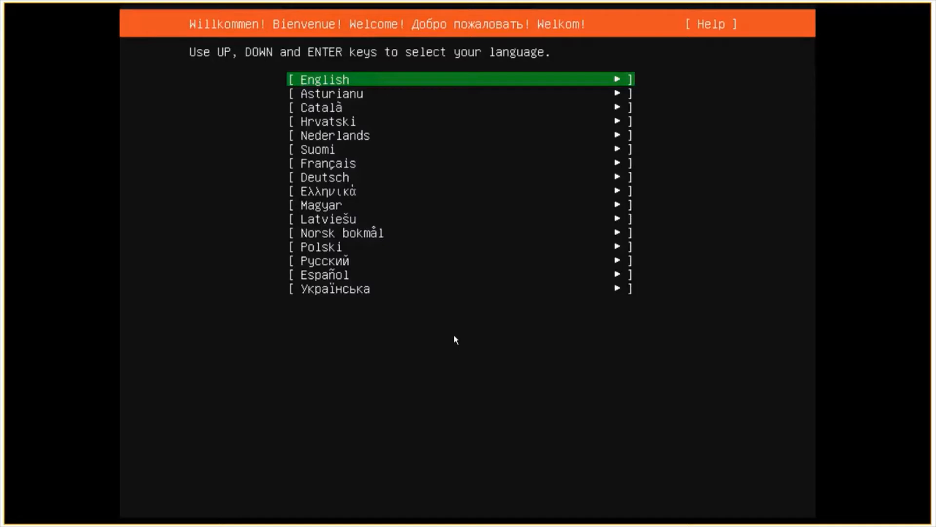
Accept English, the English (US) keyboard, no network, a blank proxy and the default archive mirror.
key("Return")
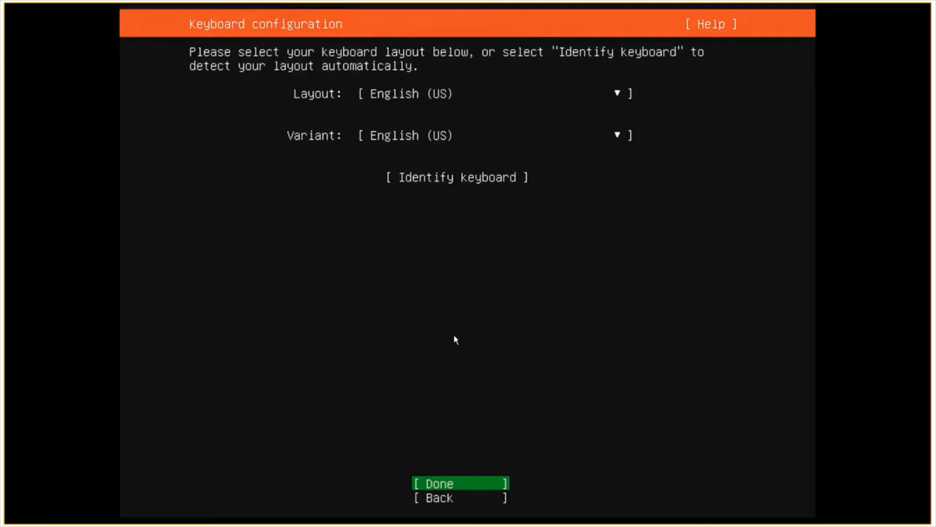
key("Return")
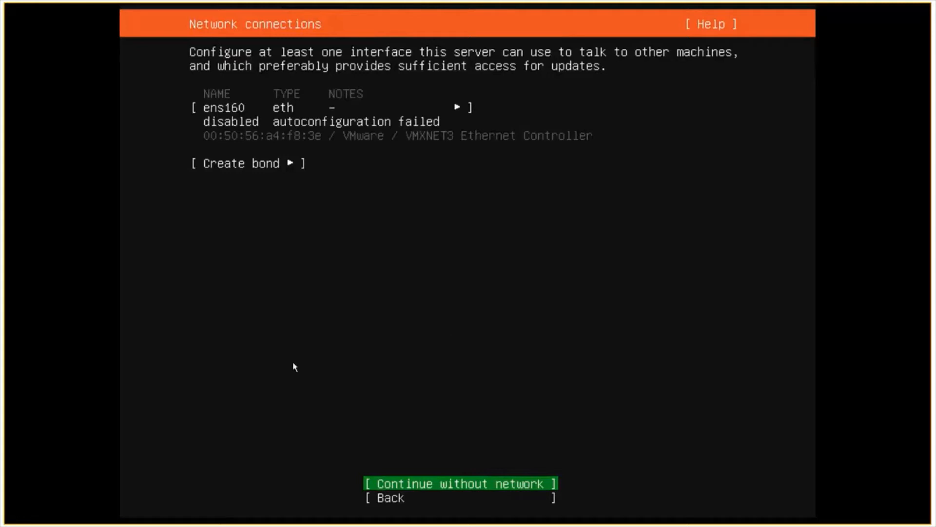
key("Return")
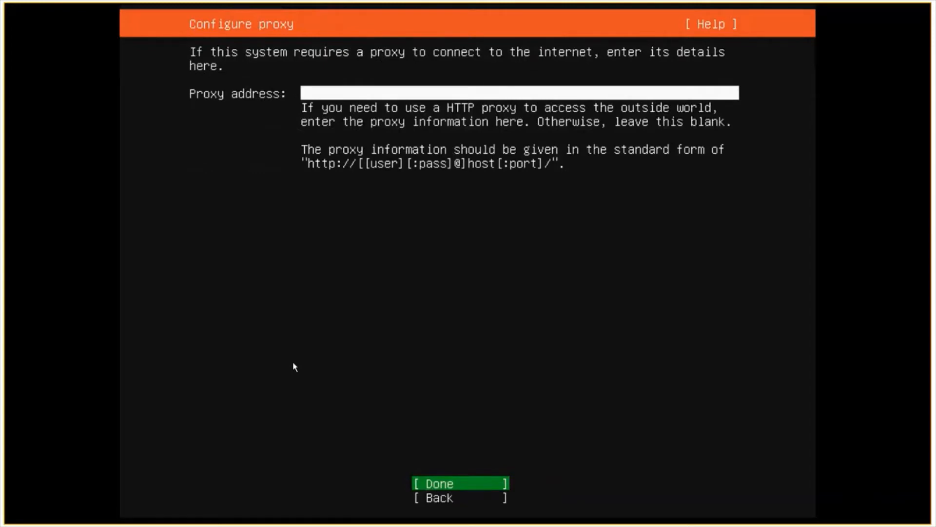
key("Return")
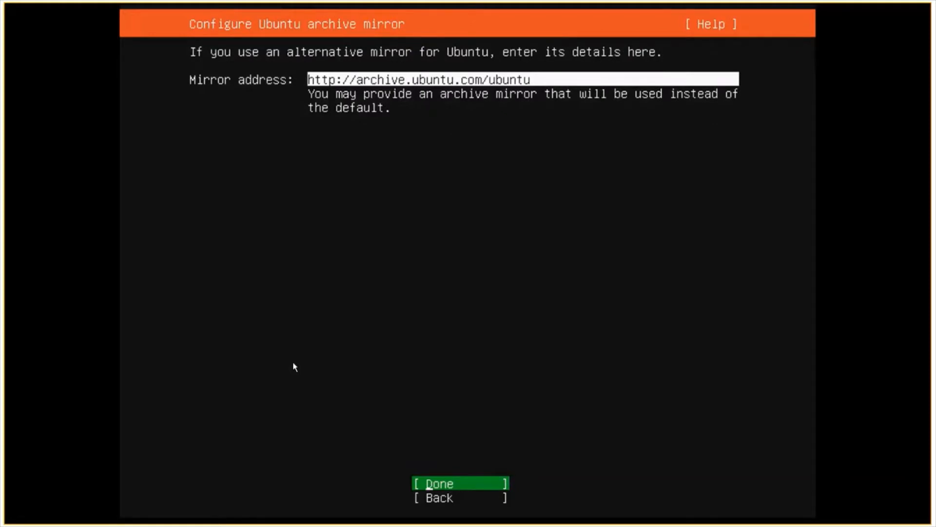
key("Return")
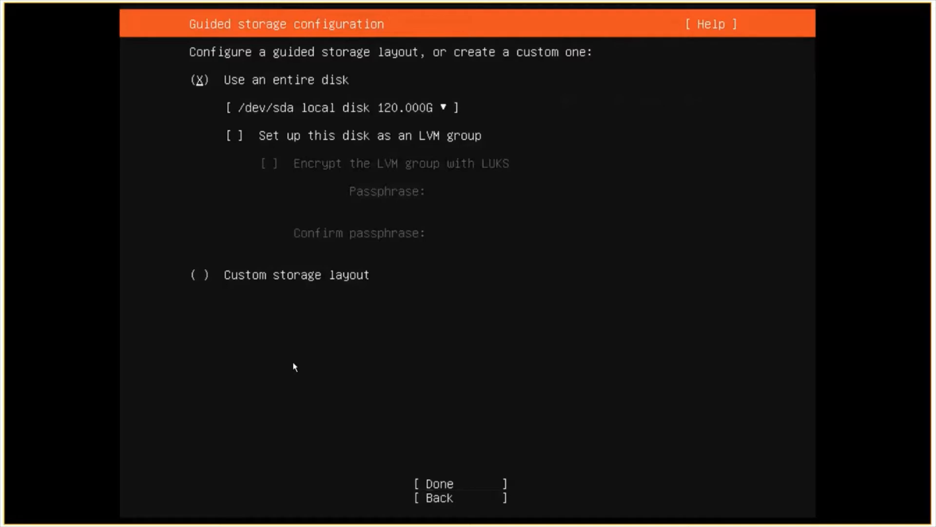
Accept the guided 'Use an entire disk' layout on /dev/sda with LVM unchecked.
key("Down")
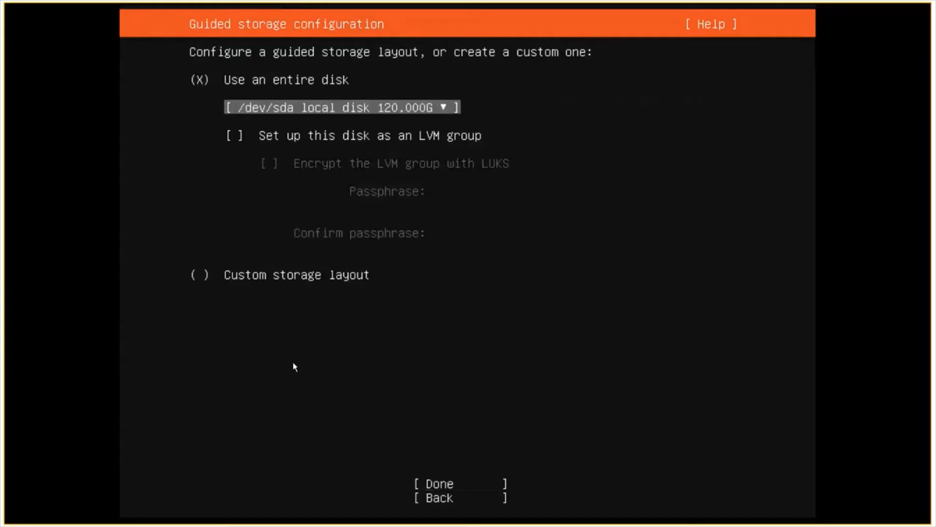
key("Up")
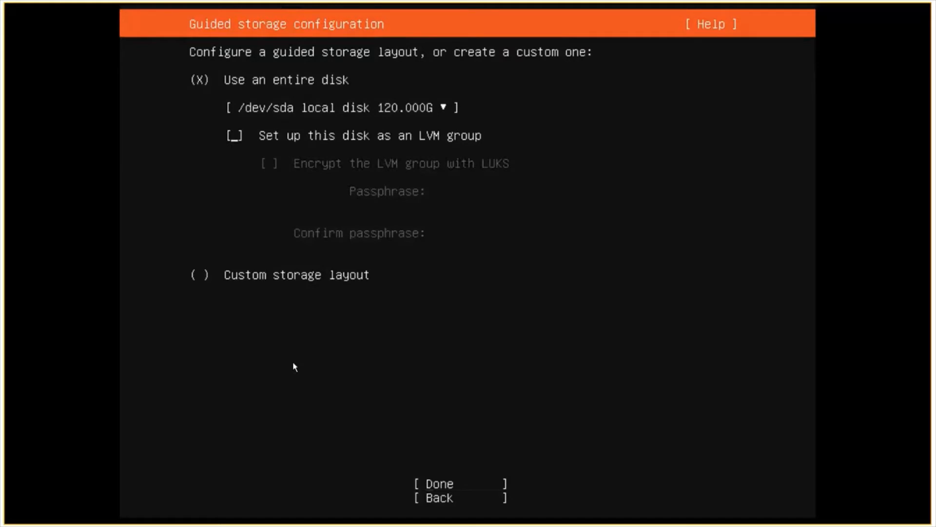
key("Down")
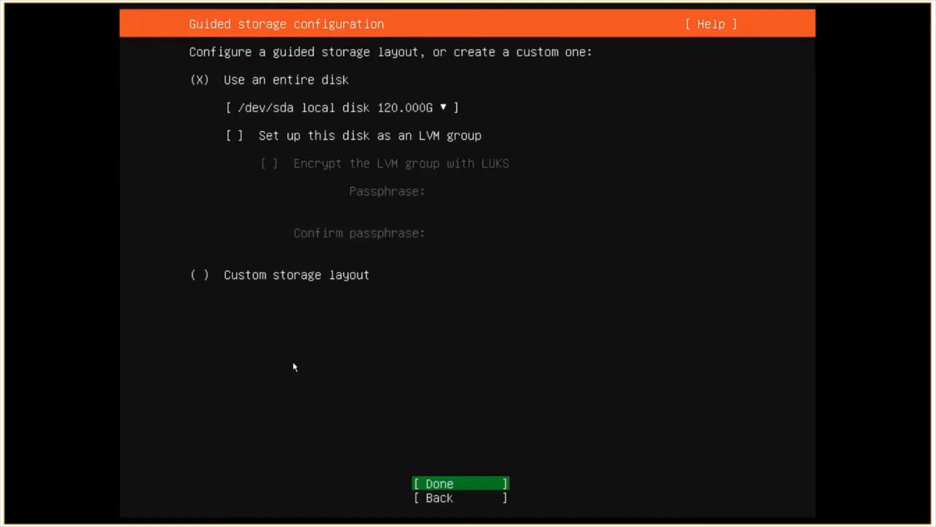
key("Return")
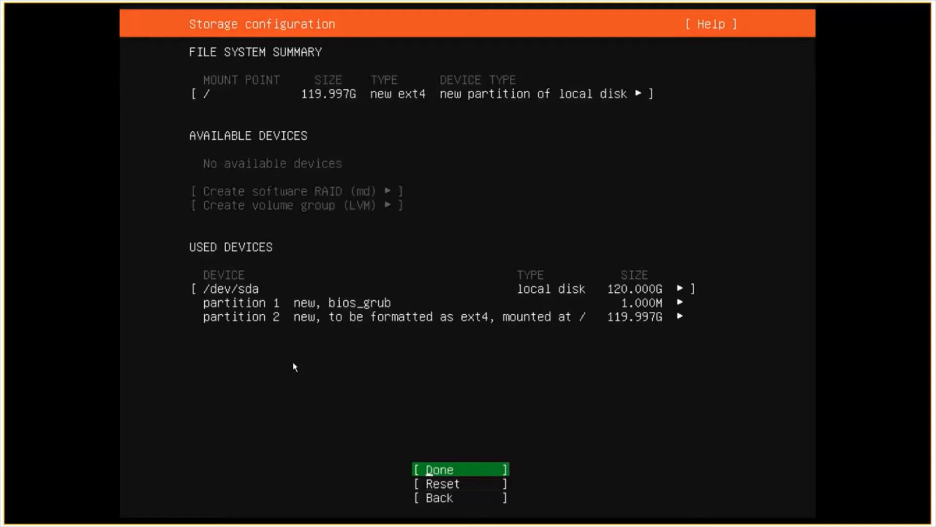
Accept the proposed 119.997G ext4 root partition and confirm erasing the disk.
key("Down")
key("Up")
key("Return")
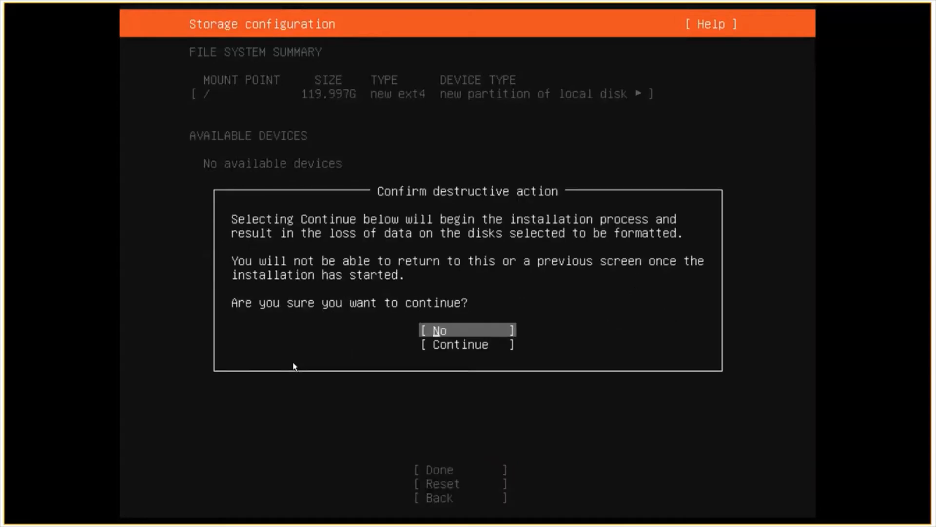
key("Down")
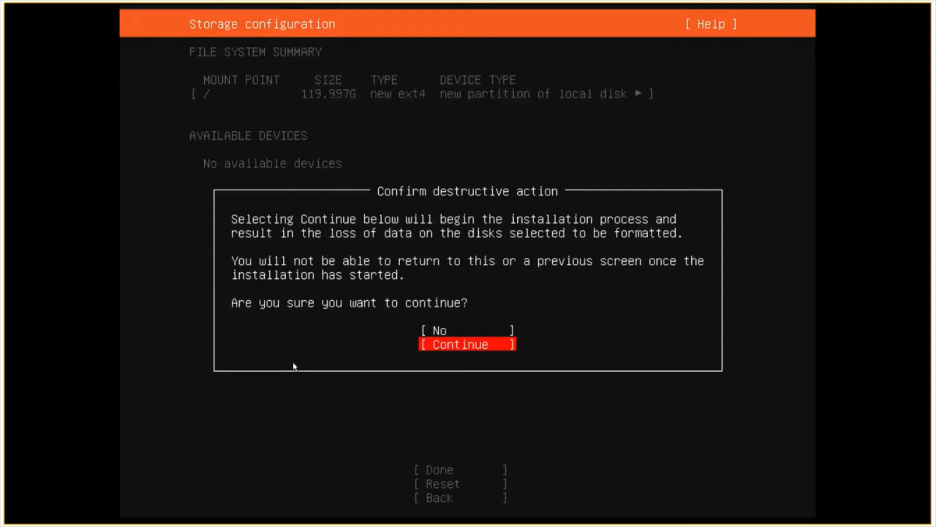
key("Return")
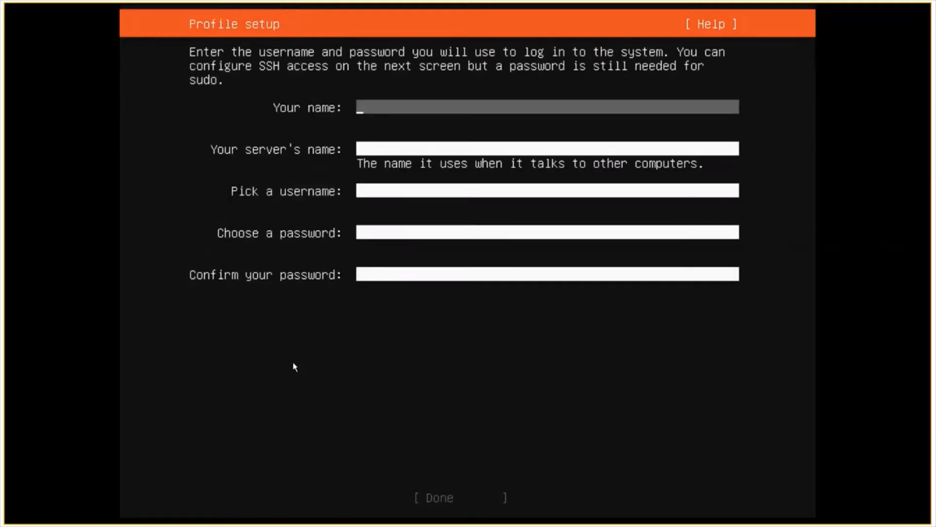
Enter ubuntu as your name, the server's name and the username.
type("ub")
key("BackSpace")
key("BackSpace")
type("e")
key("BackSpace")
type("ubuntu")
key("Tab")
type("u")
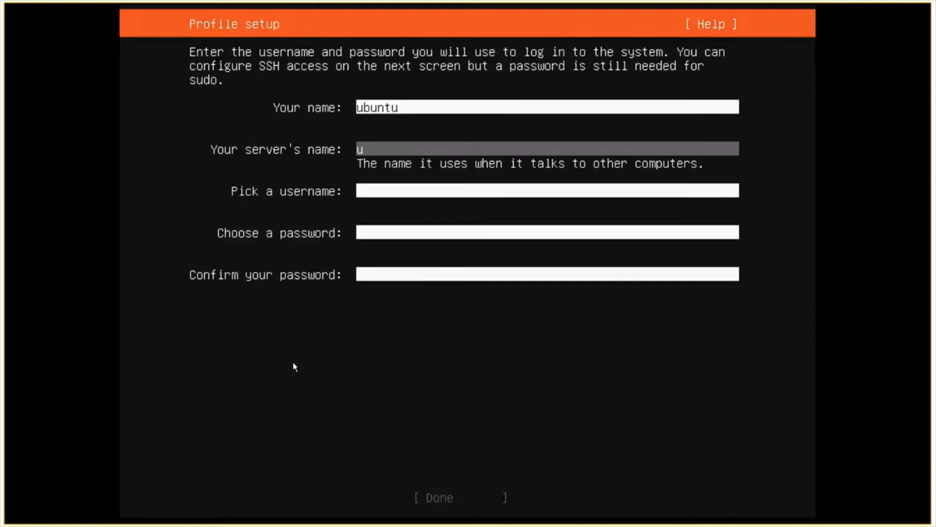
type("buntu")
key("Tab")
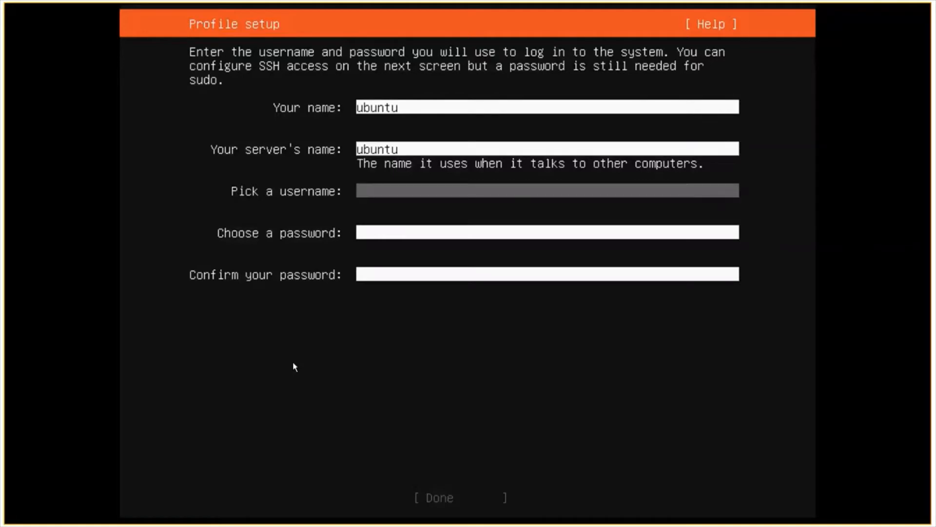
type("ubuntu")
Type the account password twice and submit the profile.
key("Tab")
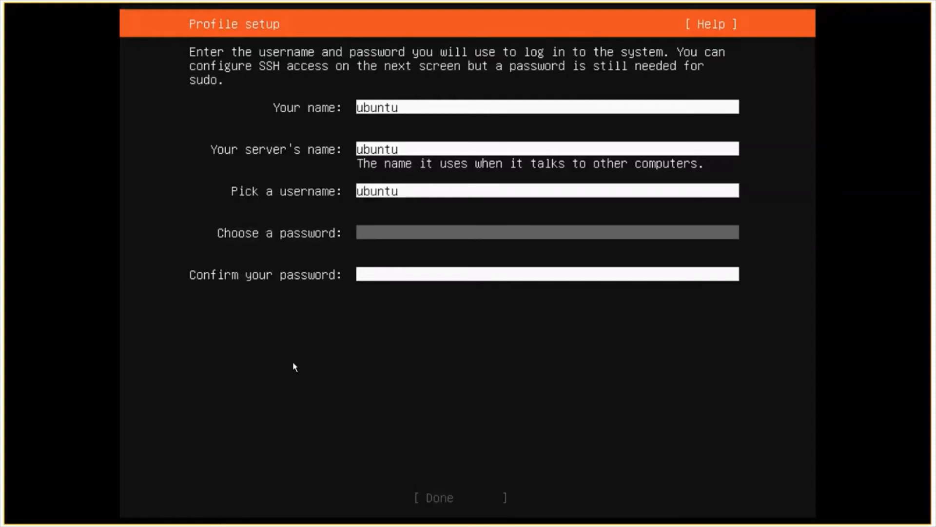
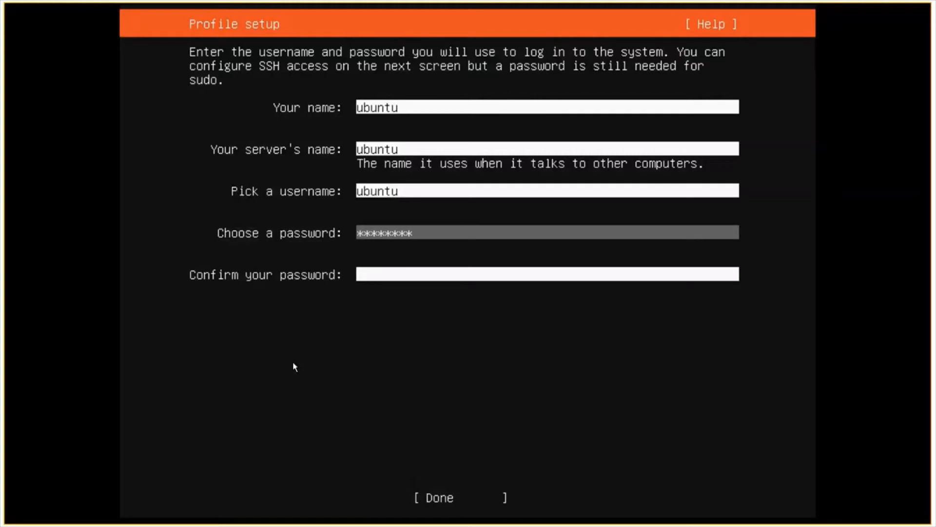
key("Tab")
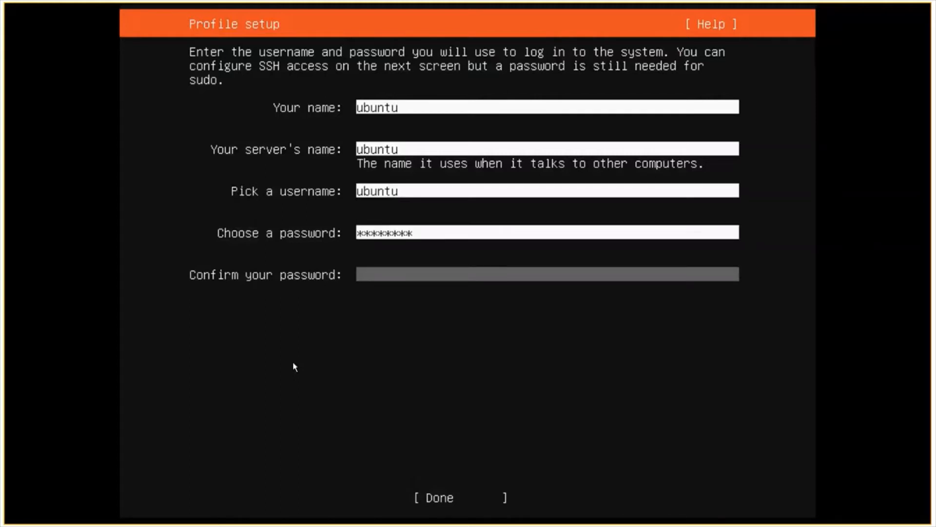
key("Tab")
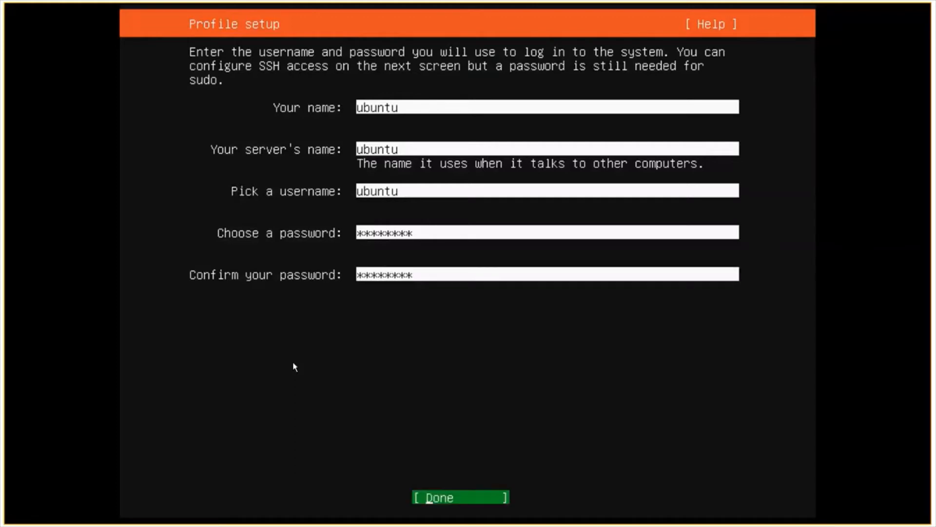
key("Return")
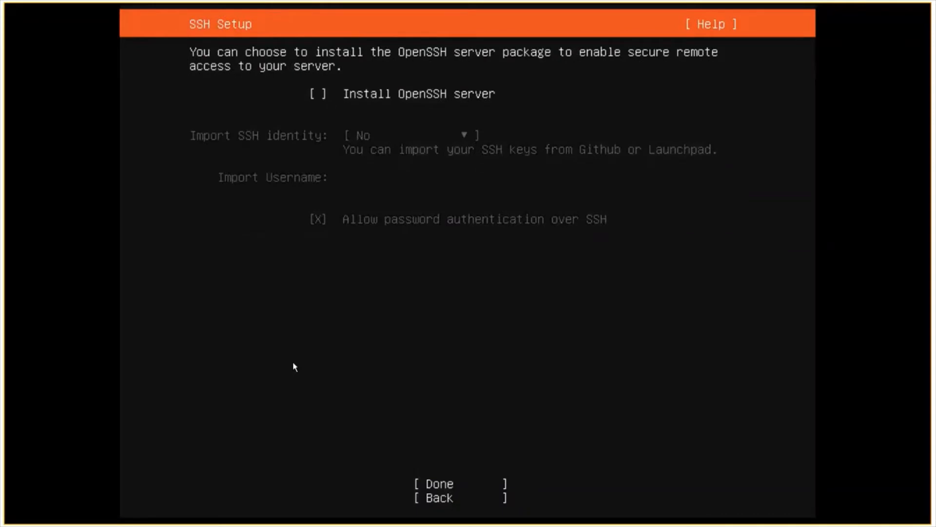
Check Install OpenSSH server, skip SSH identity import, and confirm to start installation.
key("space")
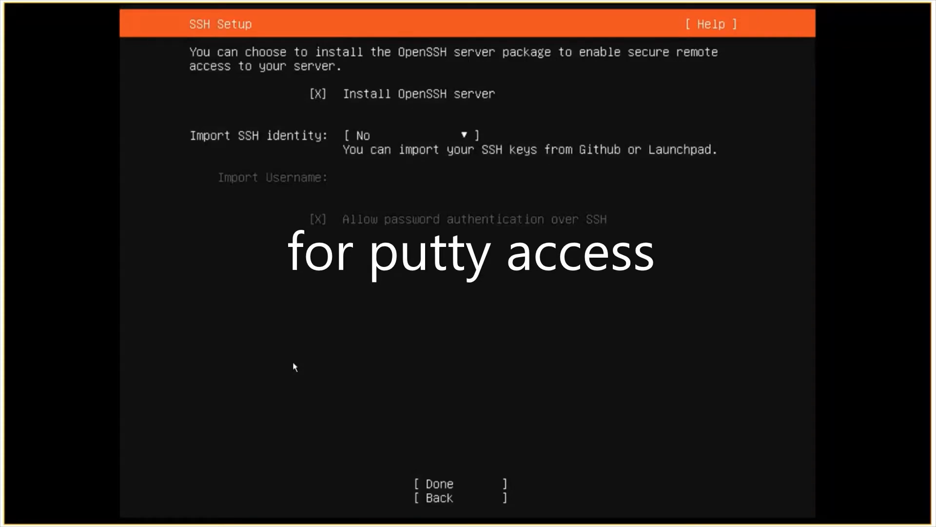
key("Down")
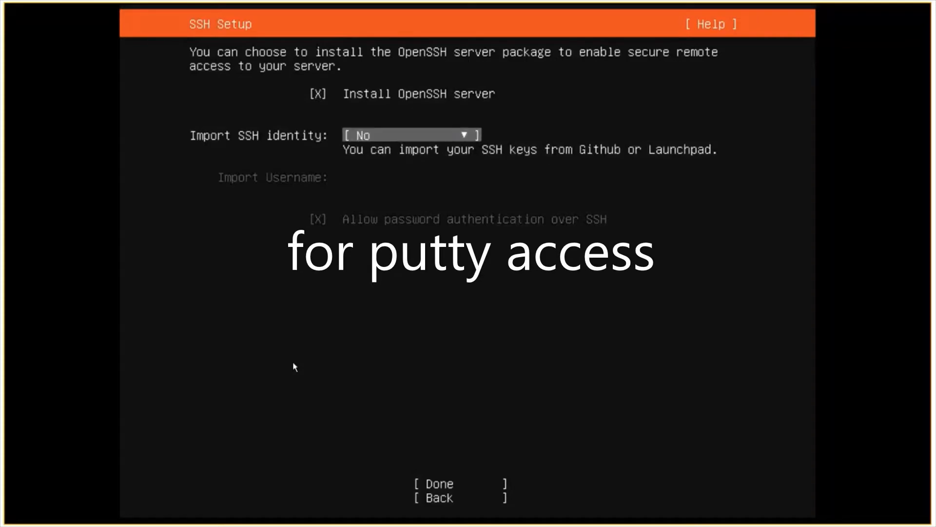
key("Tab")
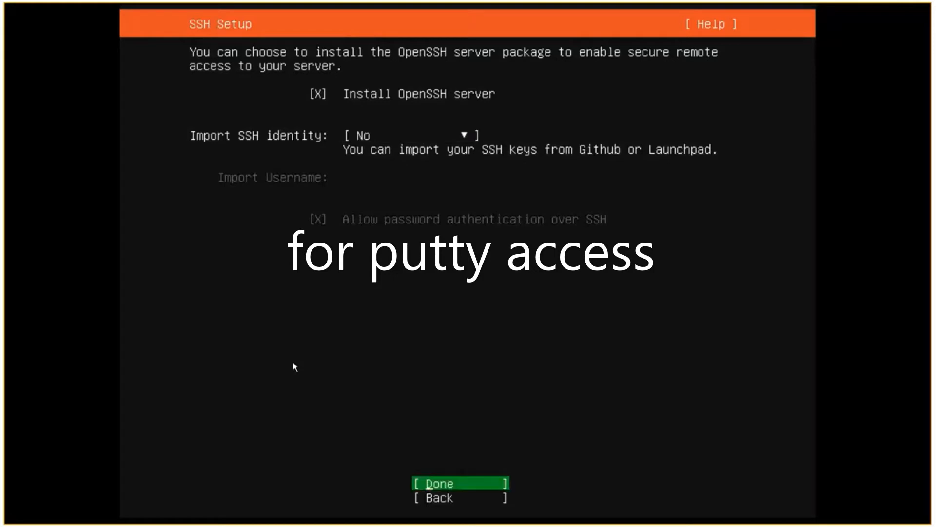
key("Down")
key("Up")
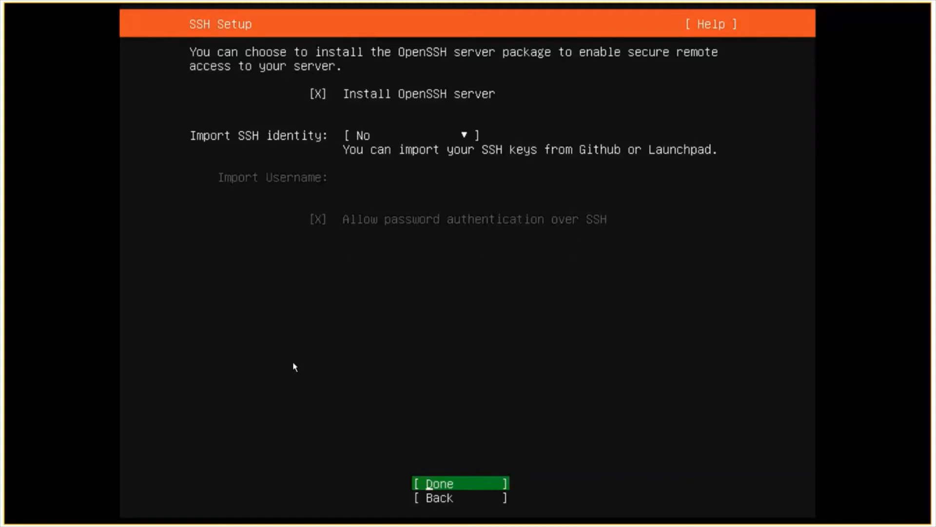
key("Return")
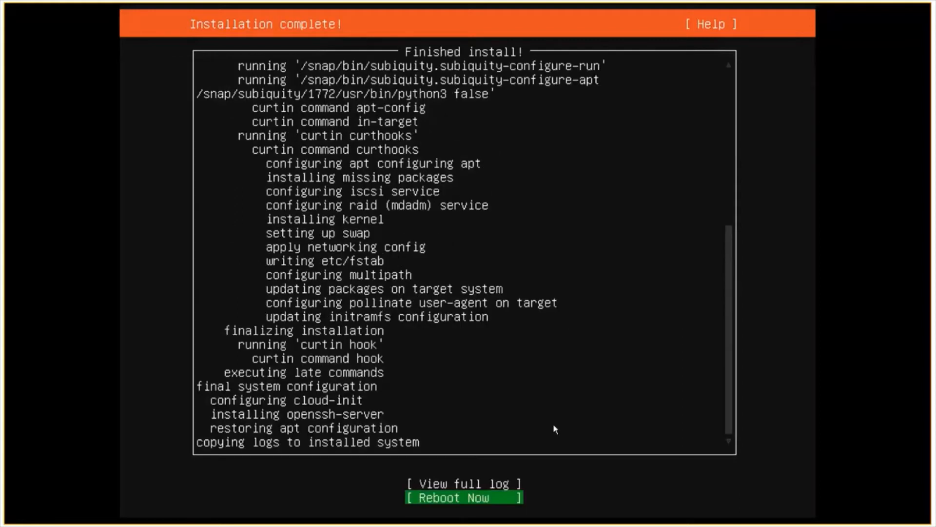
Choose Reboot Now once 'Installation complete!' appears.
key("Return")
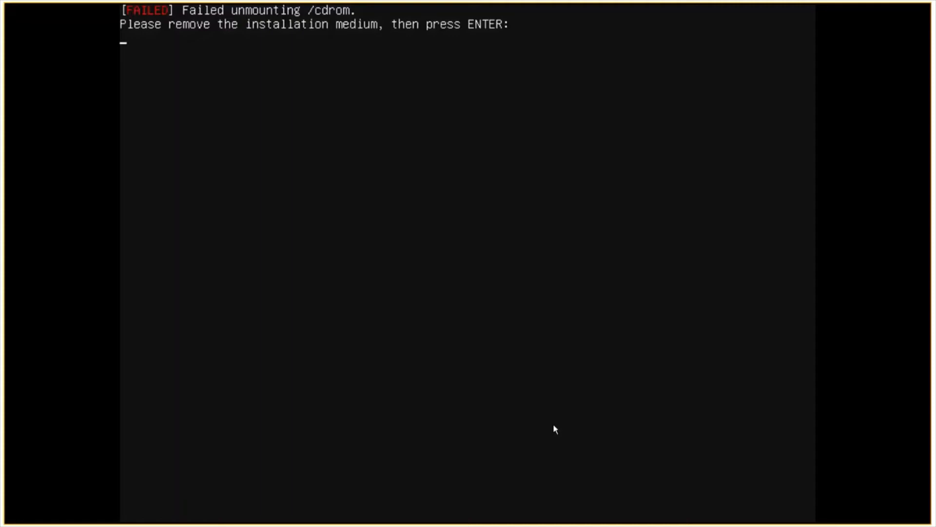
Continue past the remove-installation-medium prompt until the tty1 login prompt appears.
key("Return")
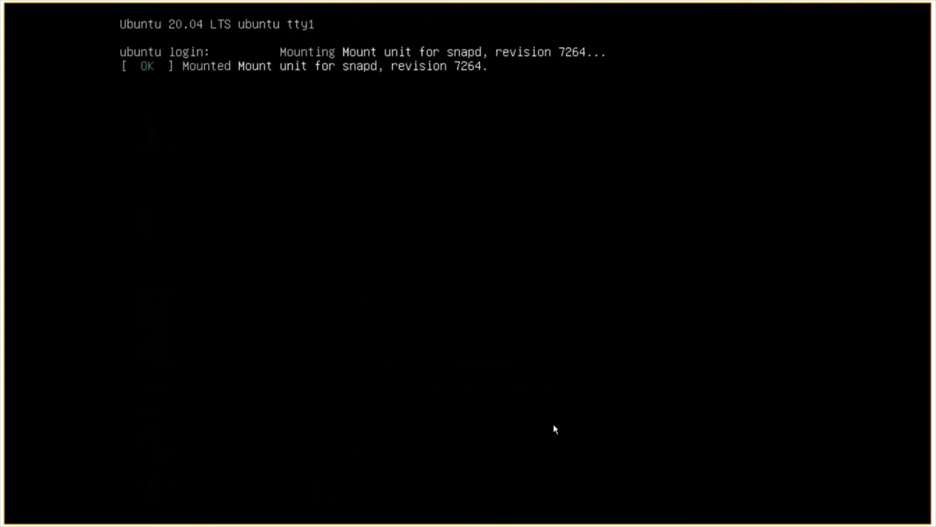
Log in as user ubuntu with the account password.
type("ubuntu login: ubuntu")
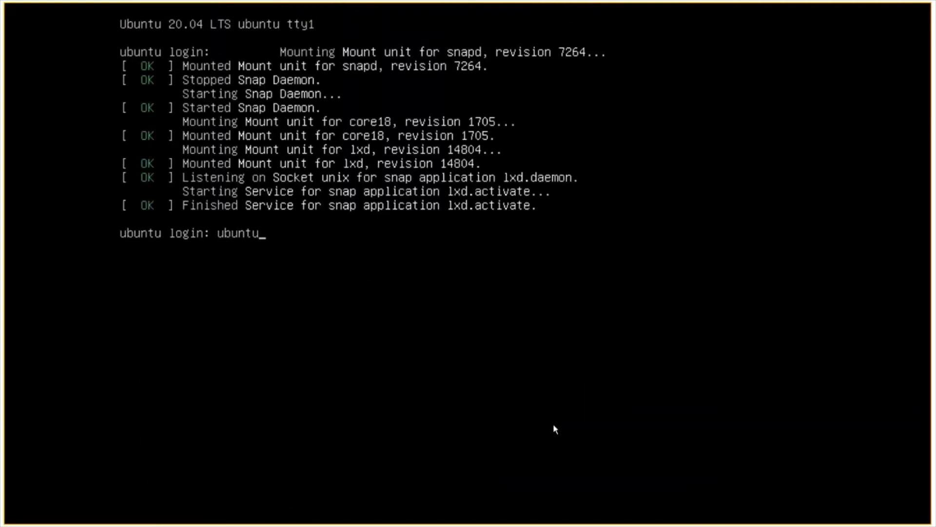
key("Return")
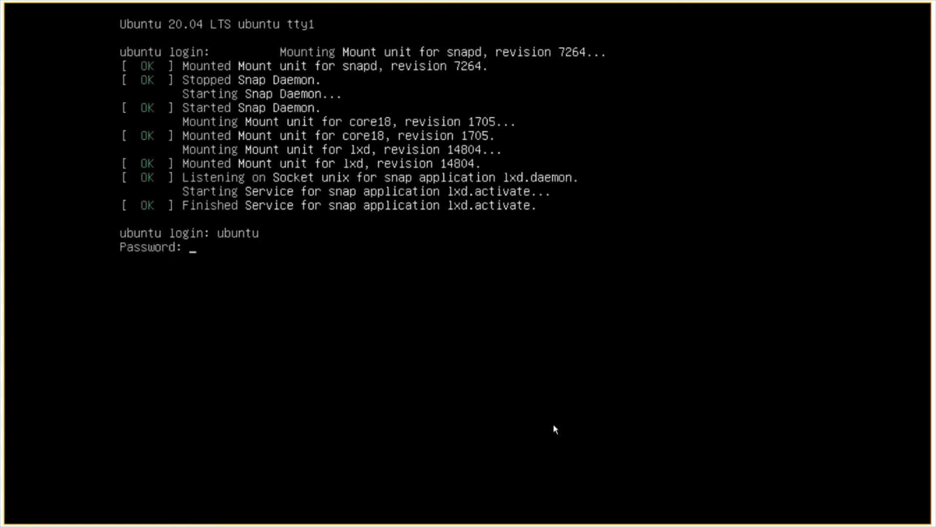
key("Return")
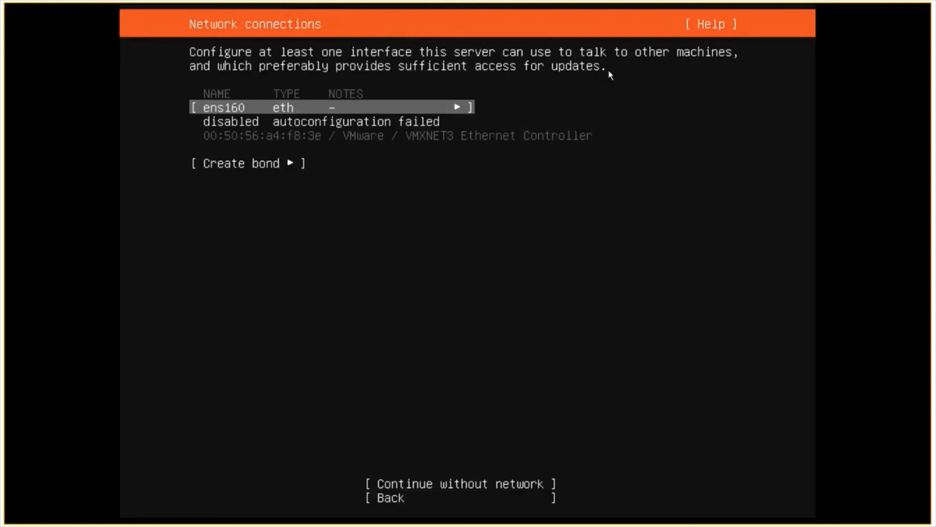
Open the Edit IPv4 settings for the ens160 interface.
key("Down")
key("Up")
key("Up")
key("Down")
key("Return")
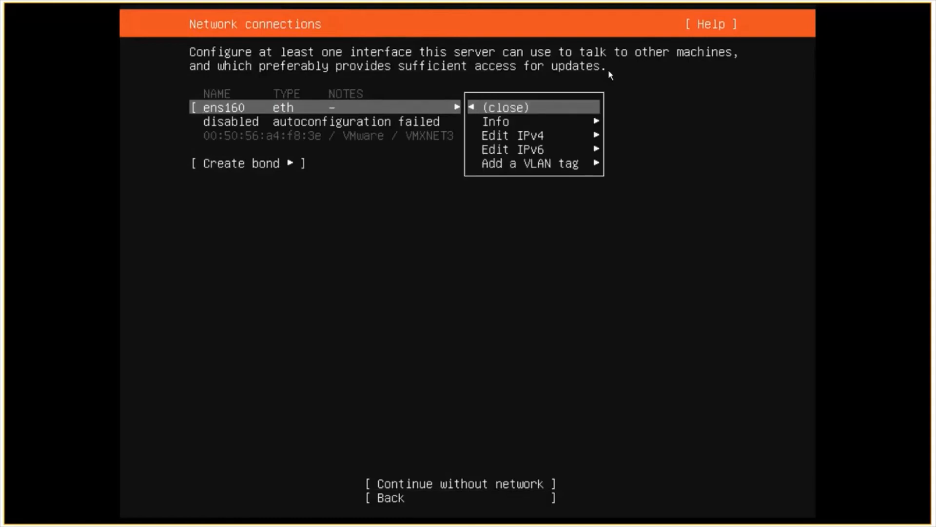
key("Down")
key("Down")
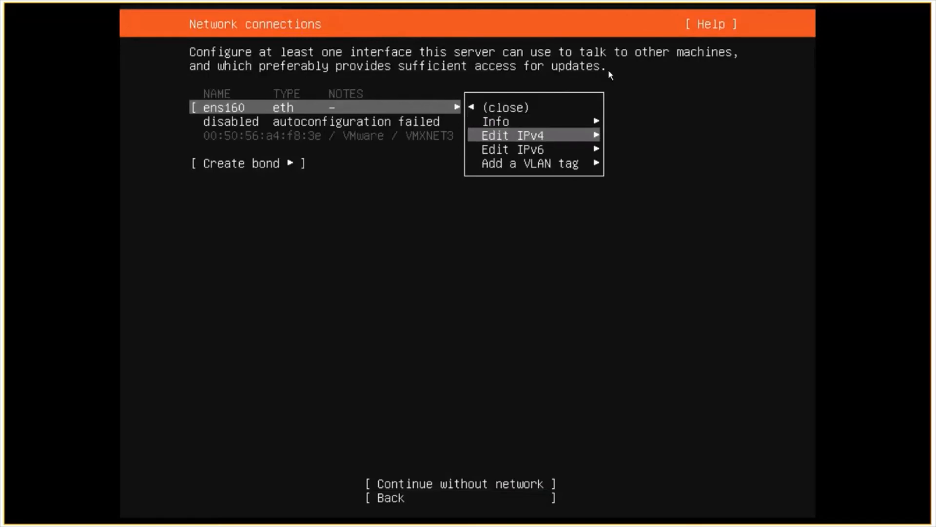
key("Return")
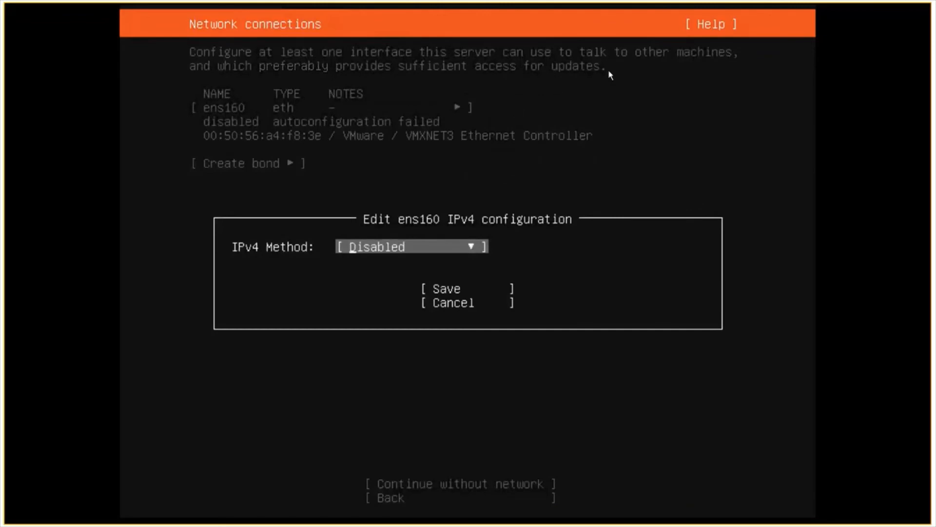
Change the IPv4 Method from Disabled to Manual.
key("Return")
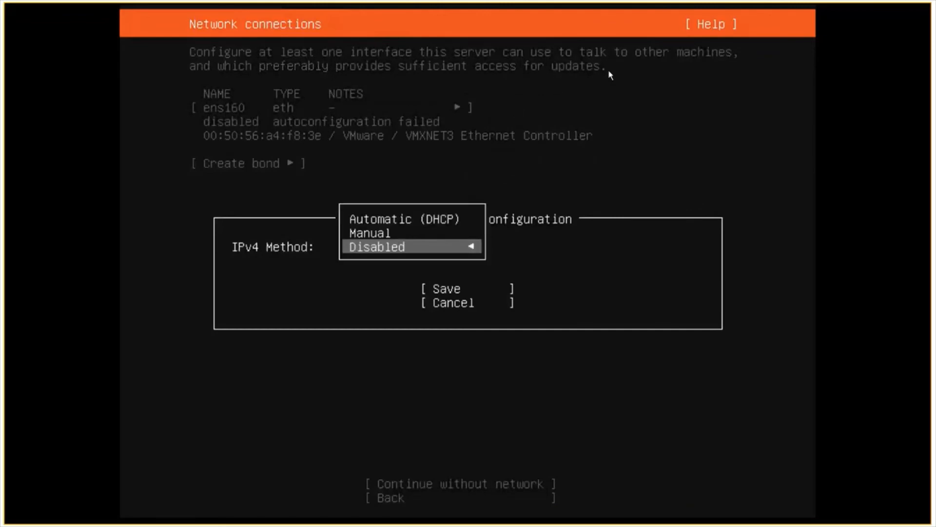
key("Up")
key("Return")
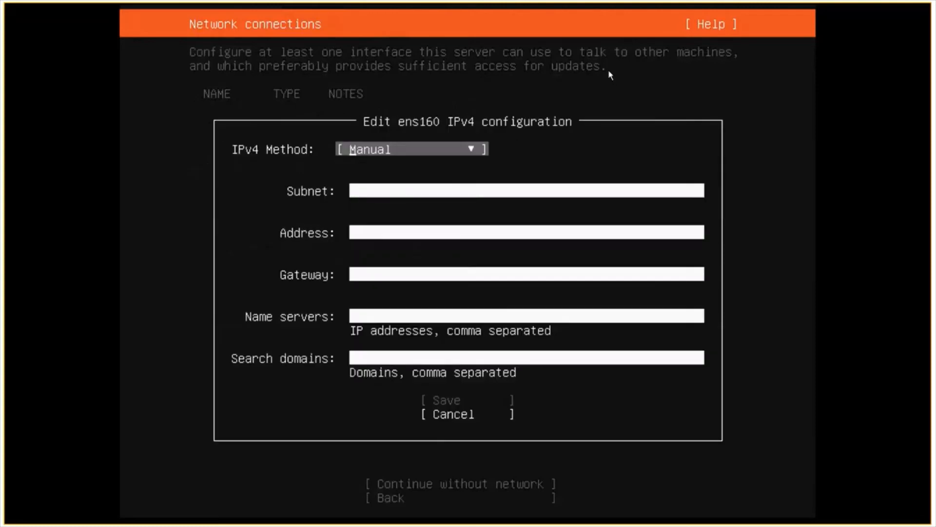
Enter subnet 192.168.11.0/24 and address 192.168.11.23 for ens160.
key("Tab")
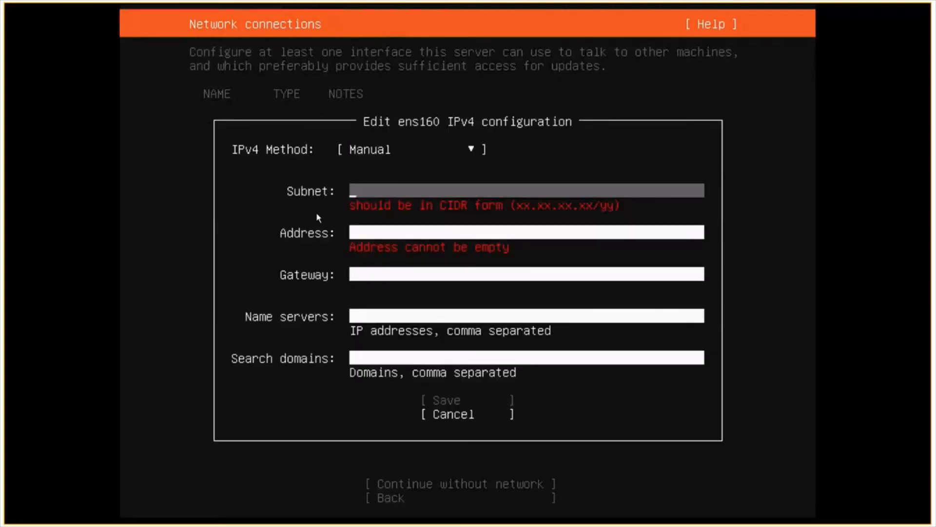
type("192.168.11.0/24")
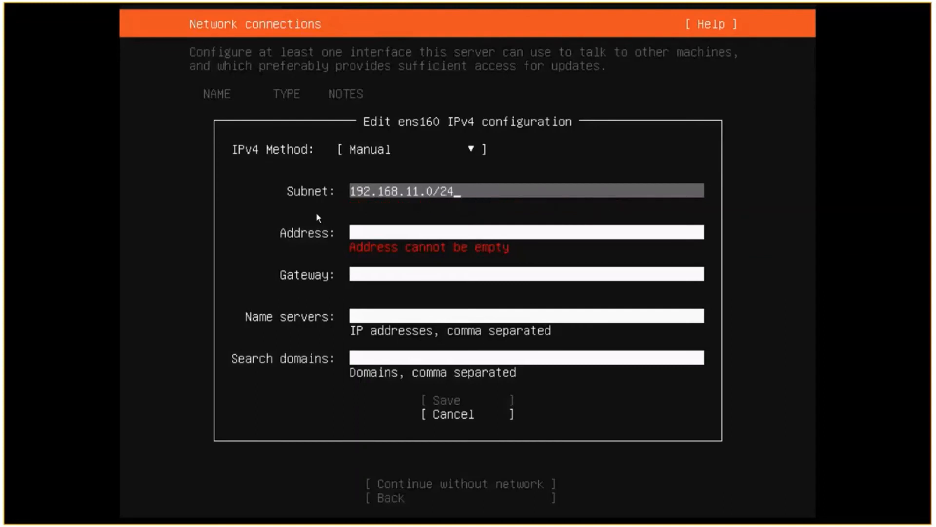
key("Tab")
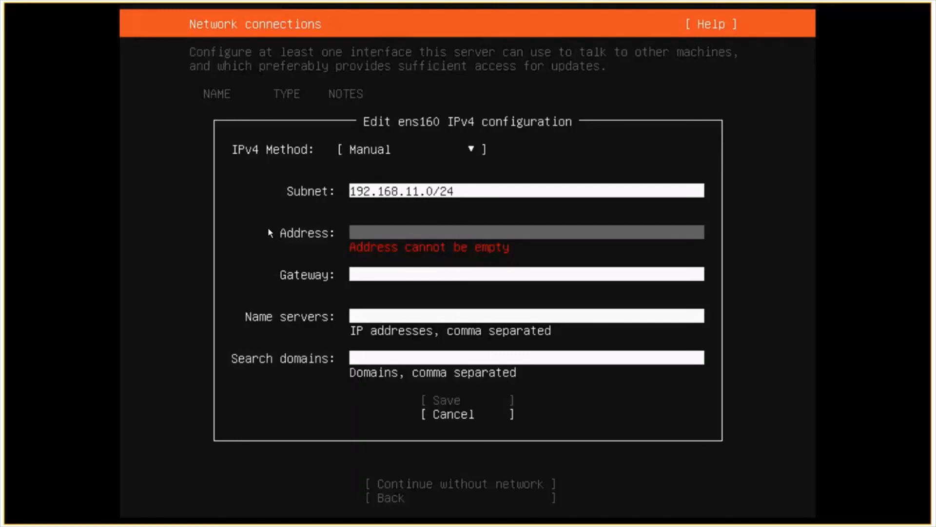
type("192.168.11.2")
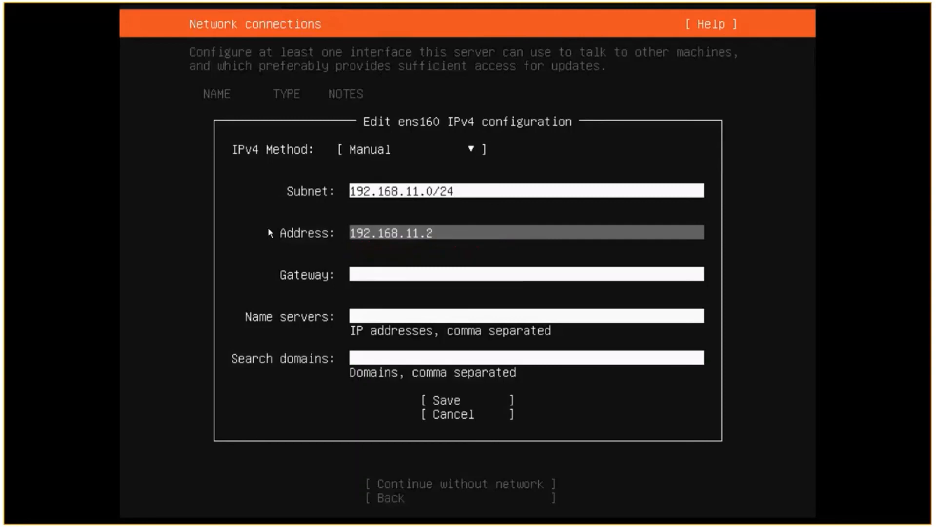
type("3")
Set gateway 192.168.11.1 and name servers 8.8.8.8,192.168.11.123, then save.
key("Tab")
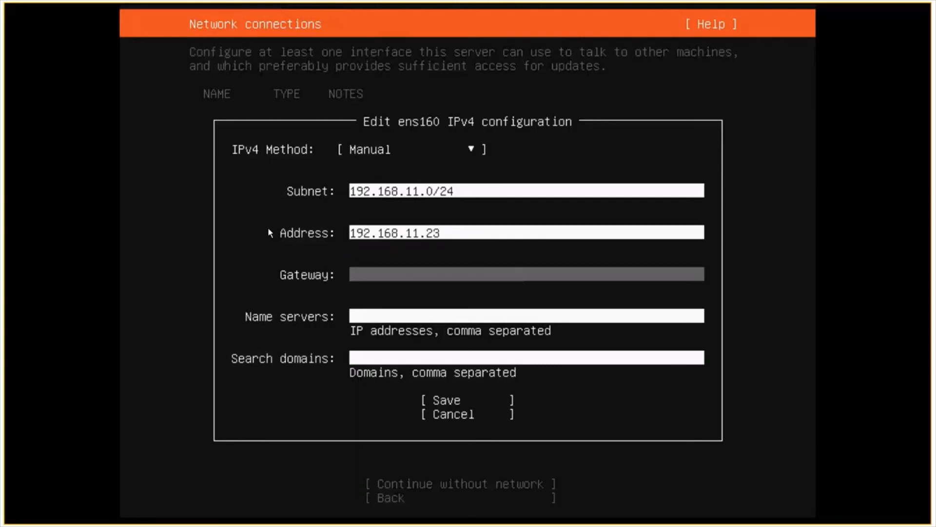
type("192.168.11.1")
key("Tab")
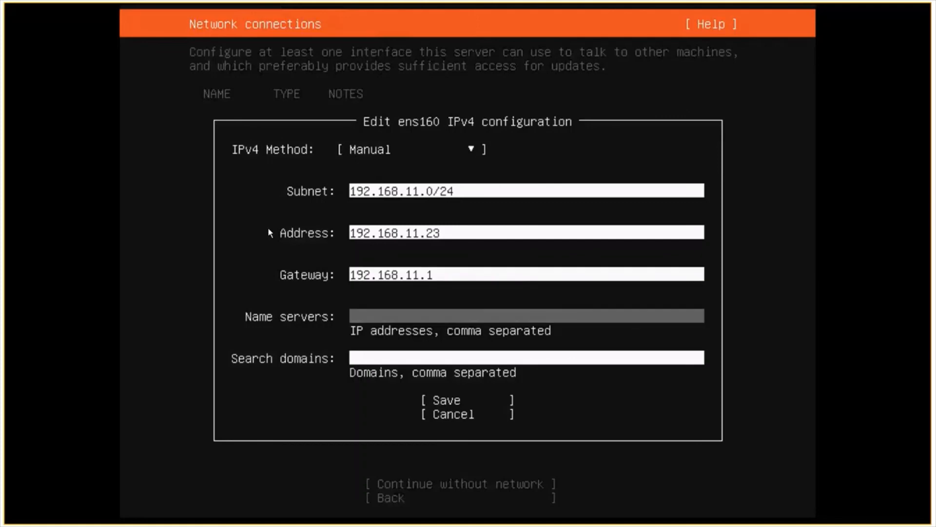
type("8.8.8.8,192.168.1")
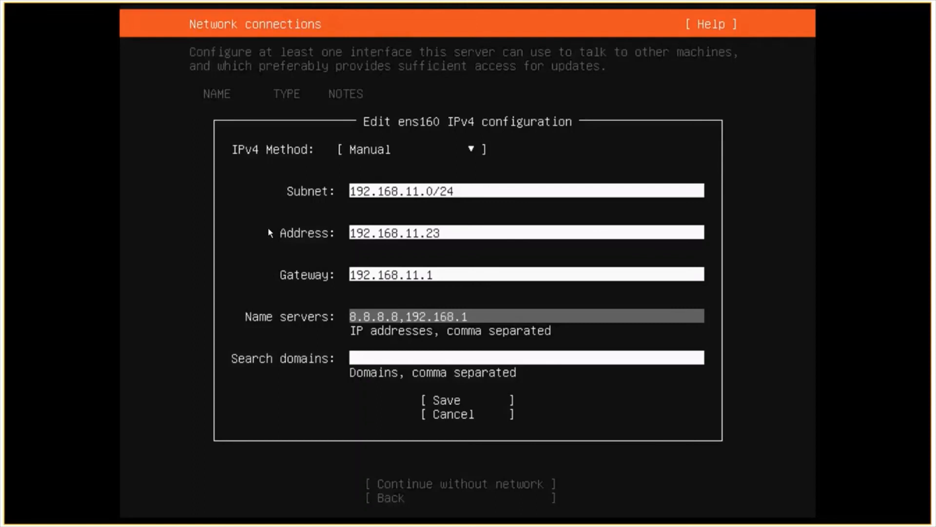
type("1.123")
key("Tab")
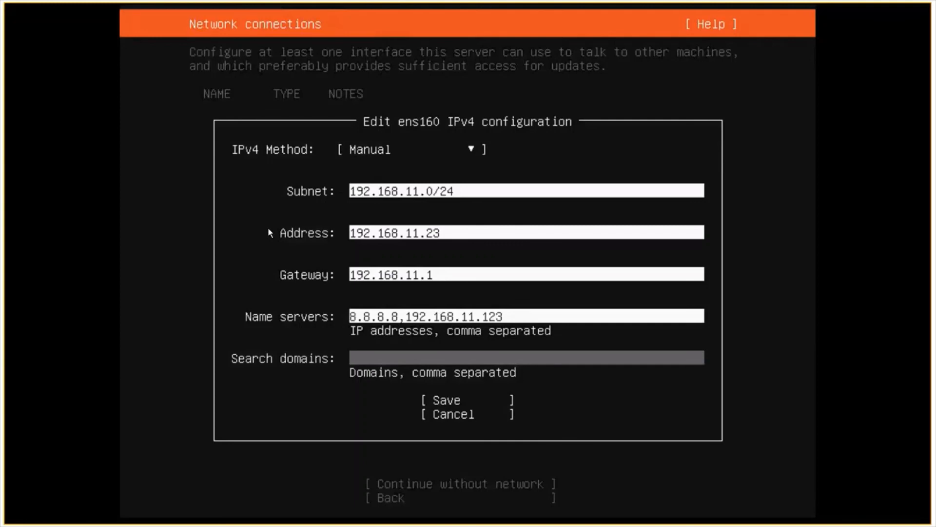
key("Tab")
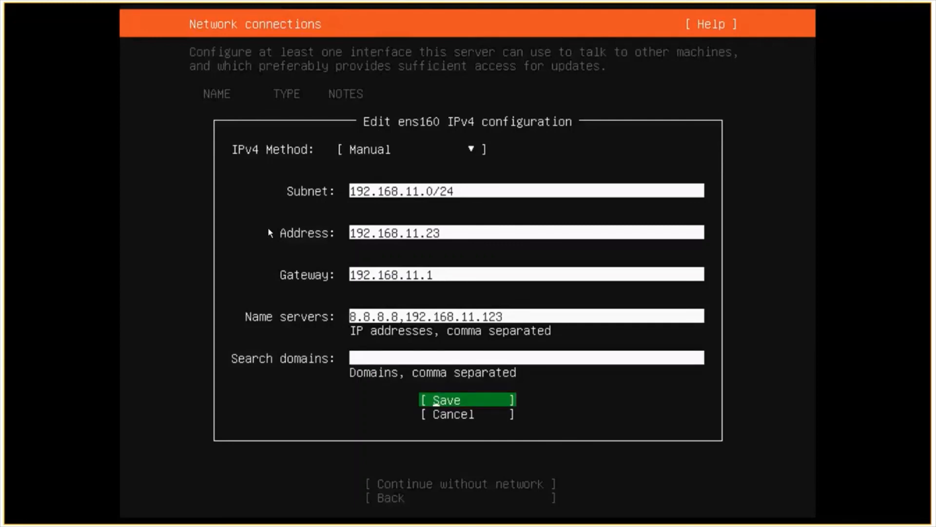
key("Return")
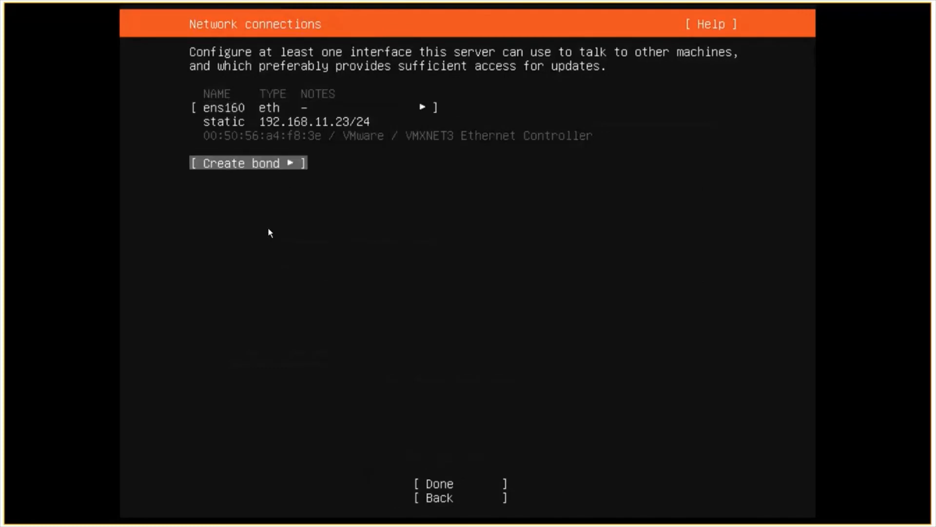
Accept the network configuration with the static ens160 address and continue to proxy setup.
key("Tab")
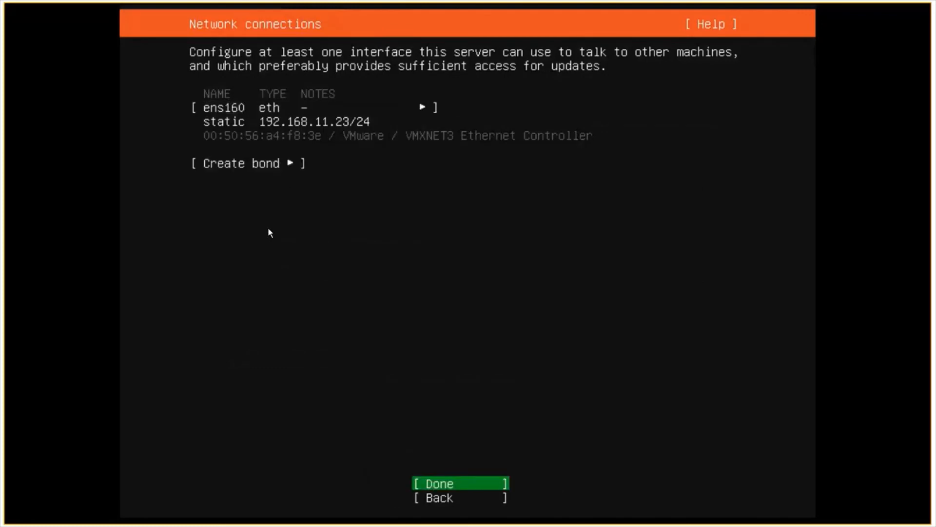
key("Return")
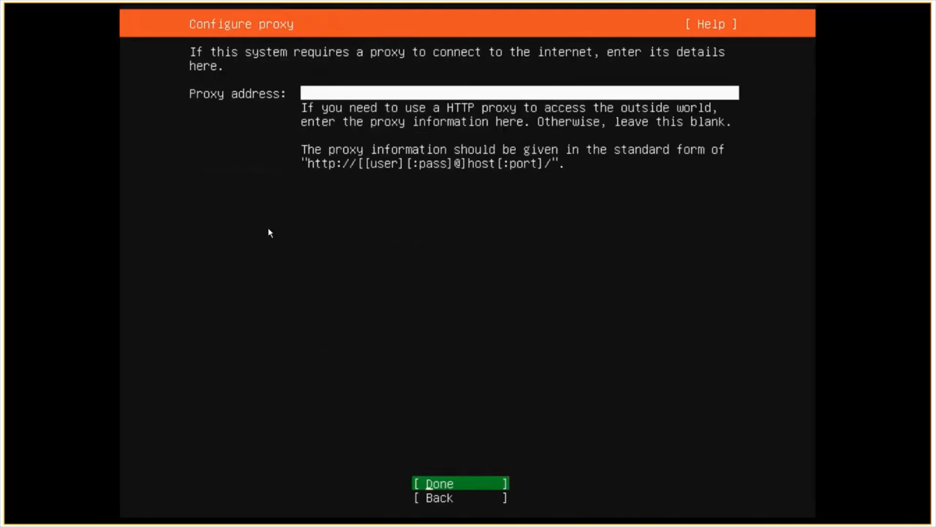